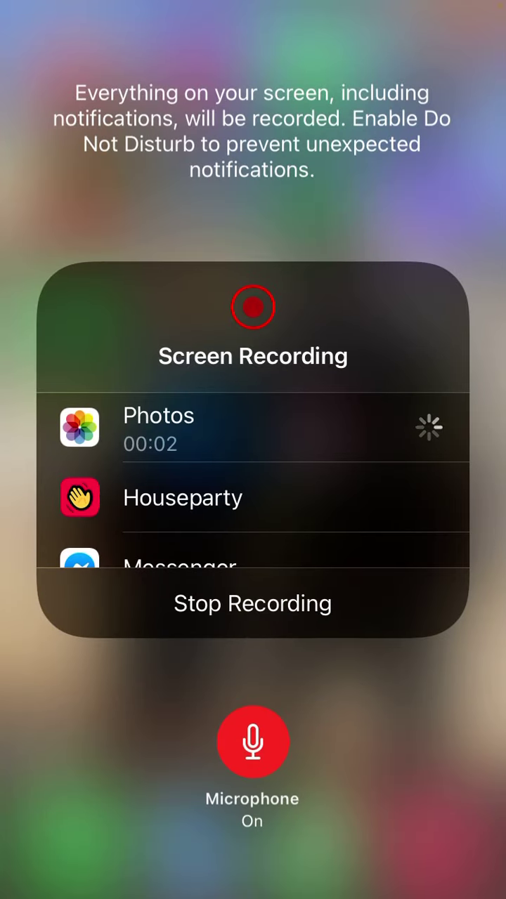
Step: Collapse the Screen Recording panel and dismiss Control Center, leaving the recording running
left_click(253, 703)
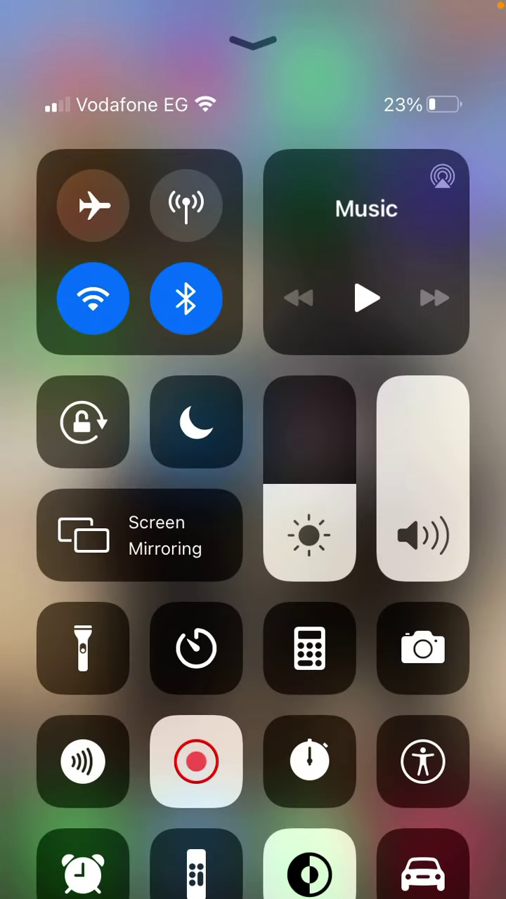
left_click(253, 42)
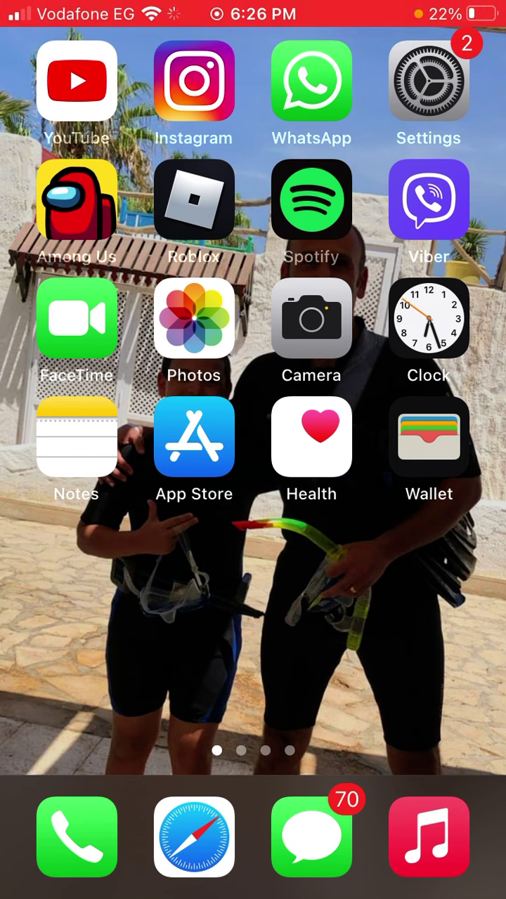
Step: Swipe to the home screen page that holds the Settings app
mouse_move(351, 632)
left_mouse_down()
mouse_move(224, 632)
mouse_move(351, 632)
left_mouse_up()
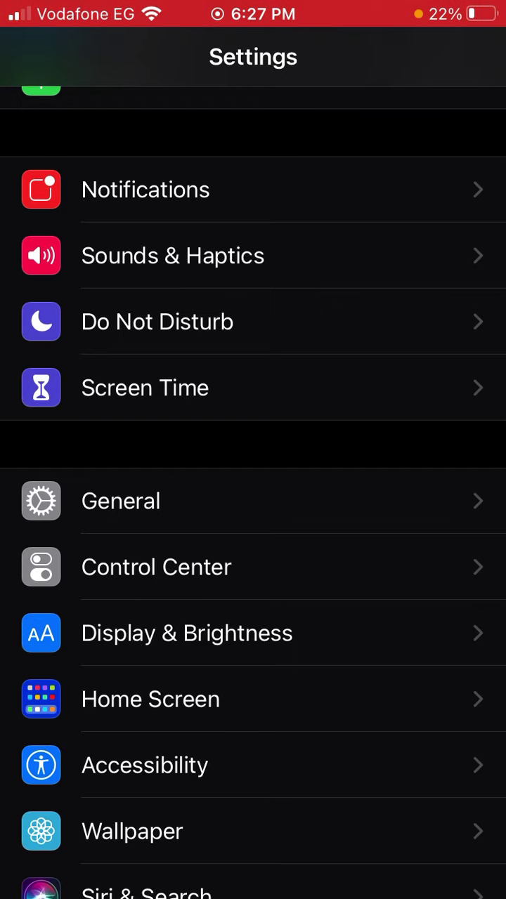
Step: Confirm Screen Recording is in Control Center's Included Controls, go home, and close the Low Battery alert
left_click(253, 567)
scroll(253, 492, "down", 10)
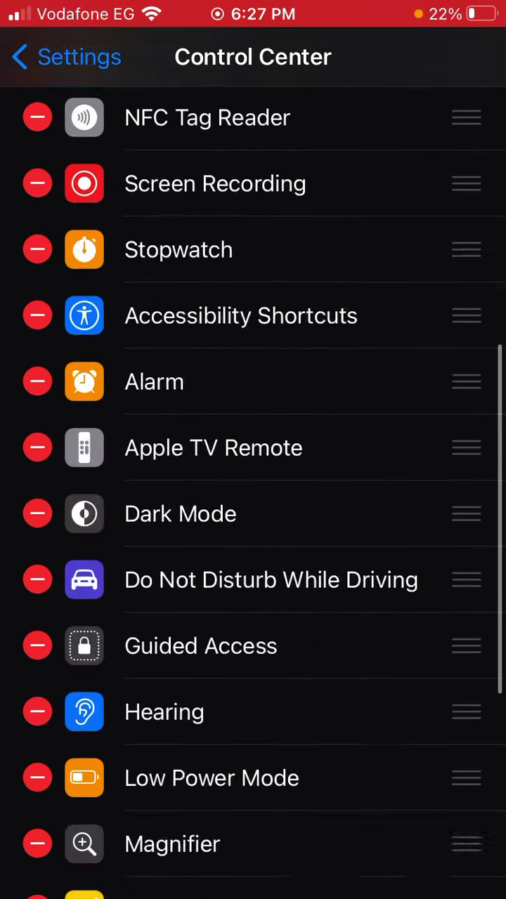
scroll(253, 492, "down", 10)
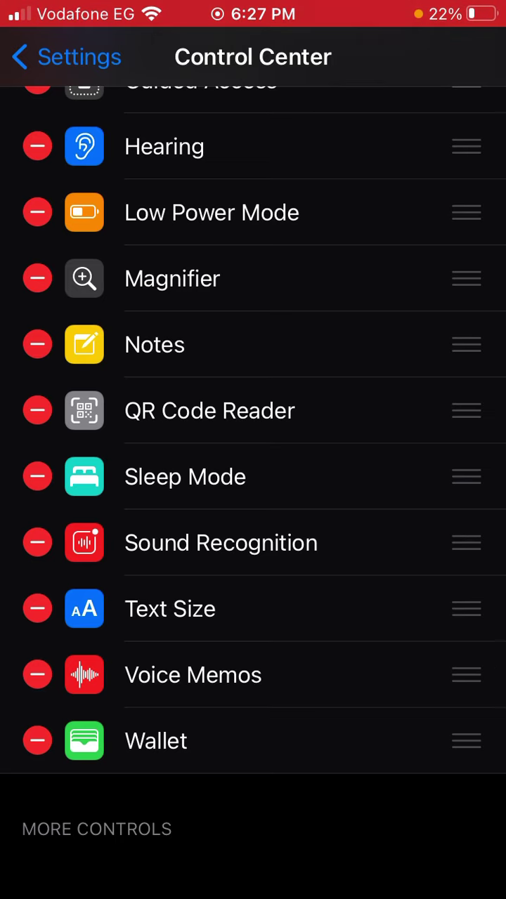
scroll(253, 491, "up", 10)
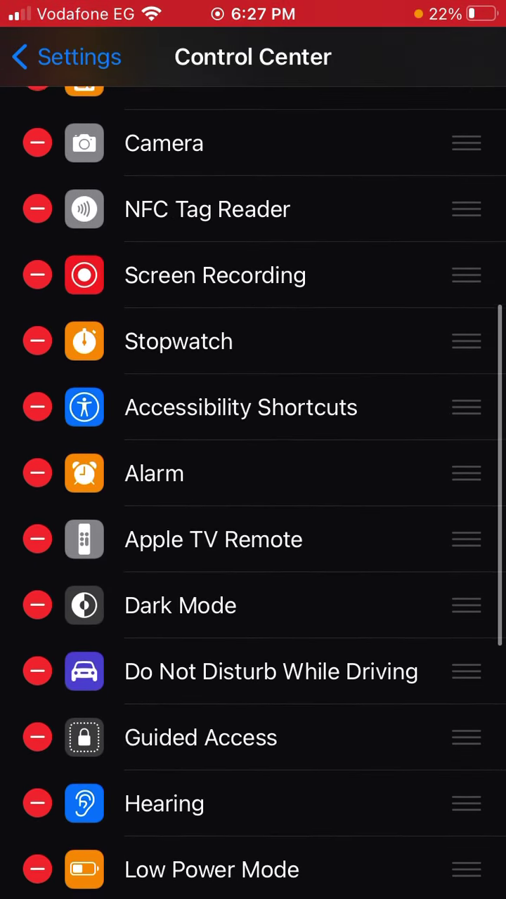
scroll(253, 492, "up", 5)
scroll(253, 492, "down", 8)
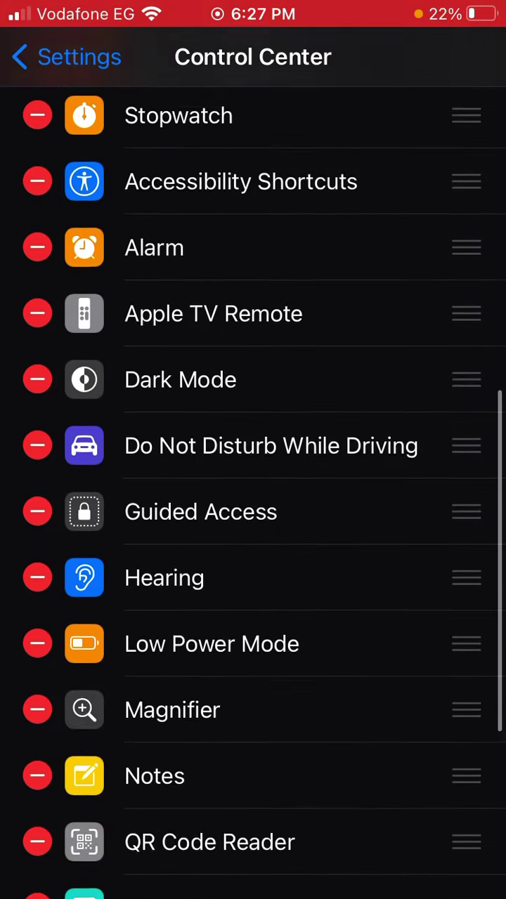
scroll(253, 492, "up", 3)
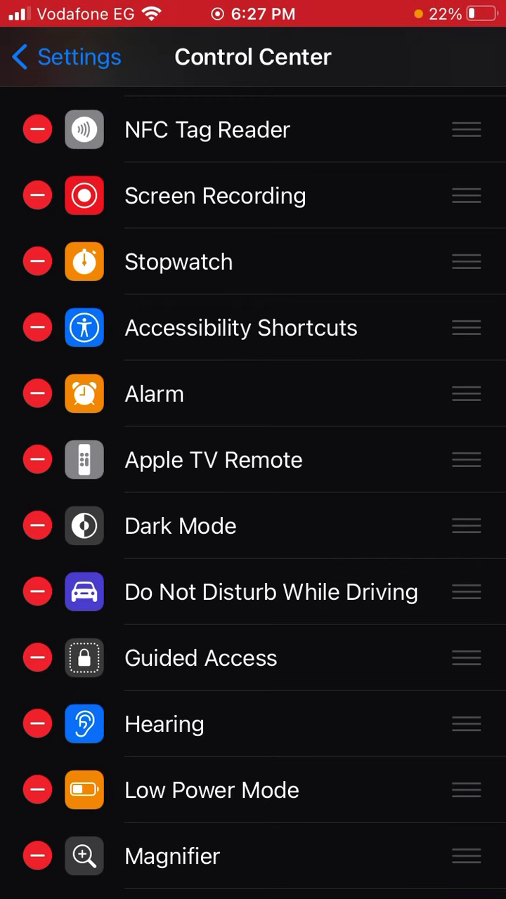
key("super")
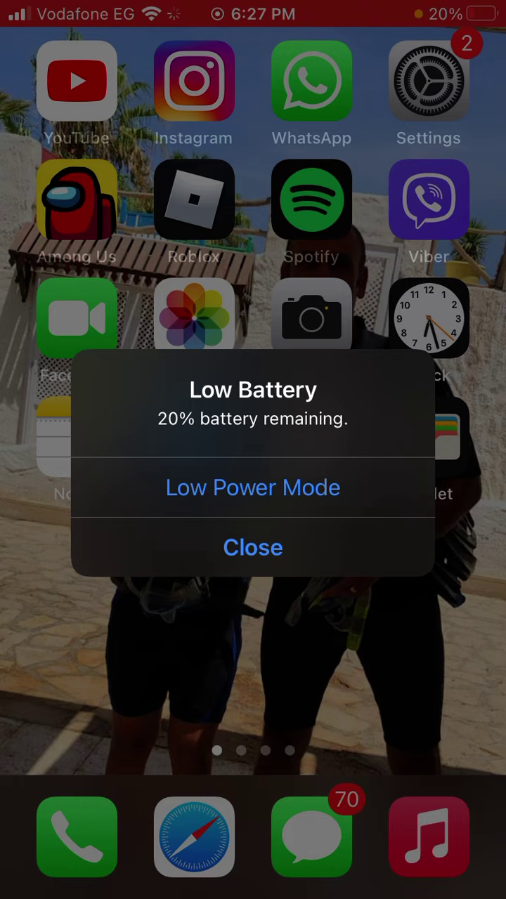
left_click(253, 547)
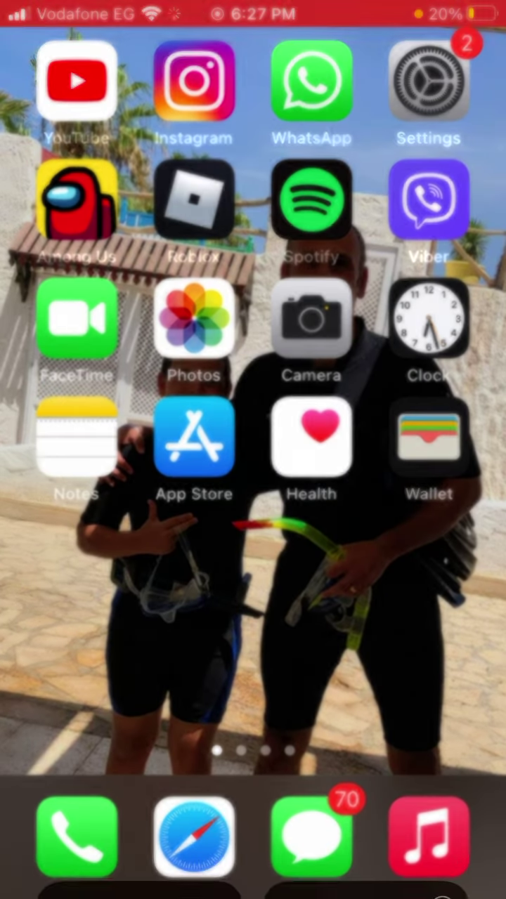
Step: Open Control Center, drag brightness to maximum, then dismiss it back to the home screen
left_click_drag(253, 895, 252, 492)
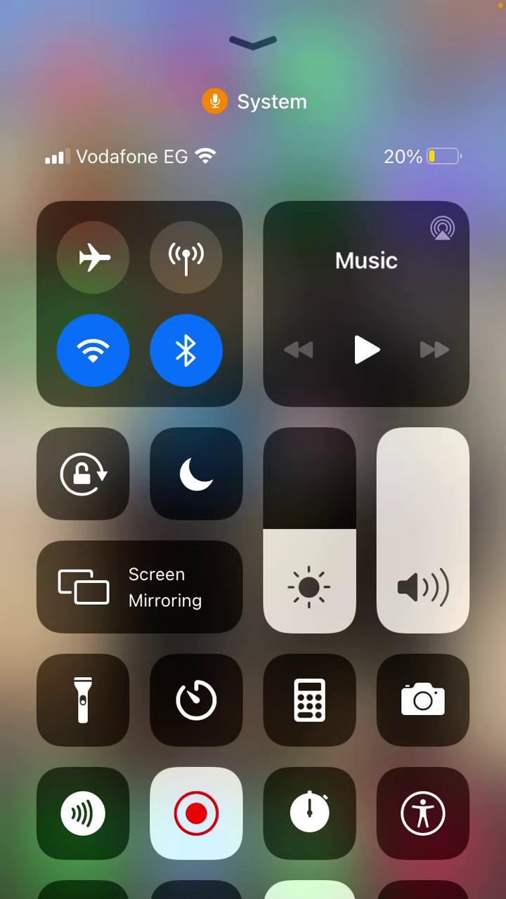
left_click_drag(309, 533, 309, 432)
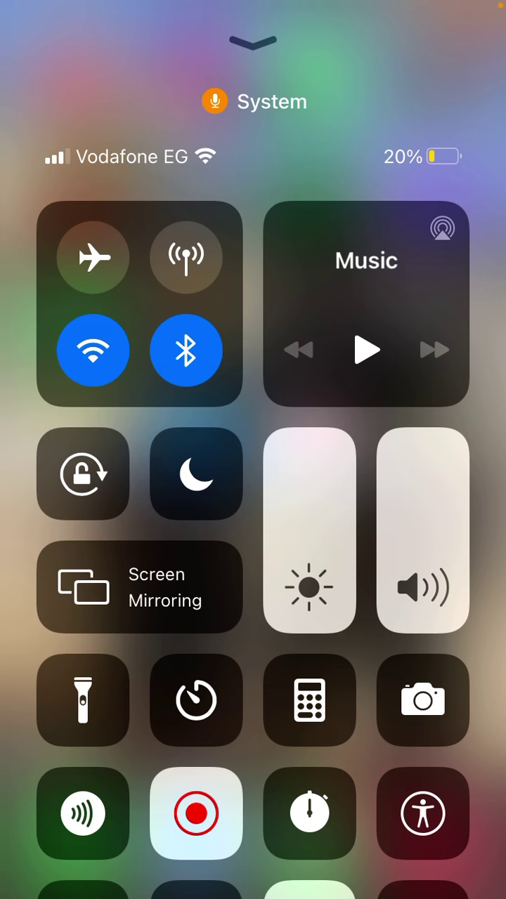
left_click_drag(252, 892, 252, 632)
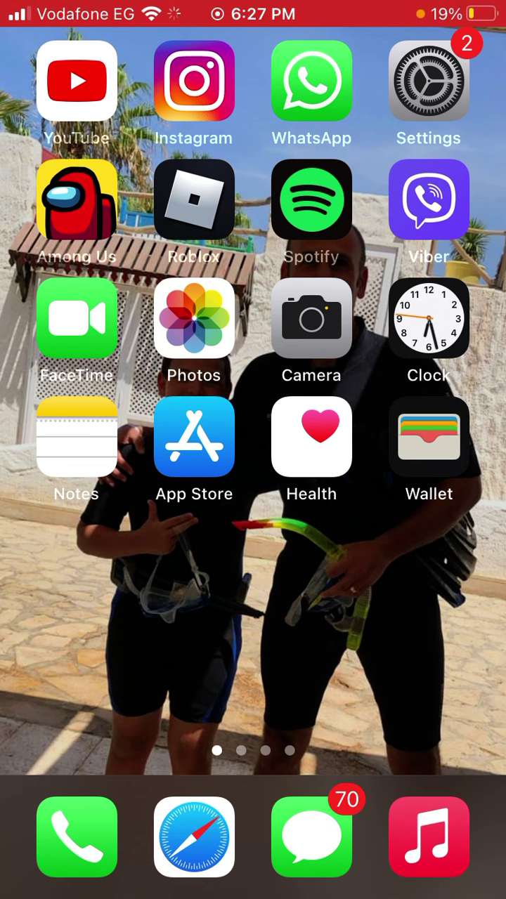
Step: Swipe left three times to reach the fourth home screen page with Discord
left_click_drag(422, 597, 84, 597)
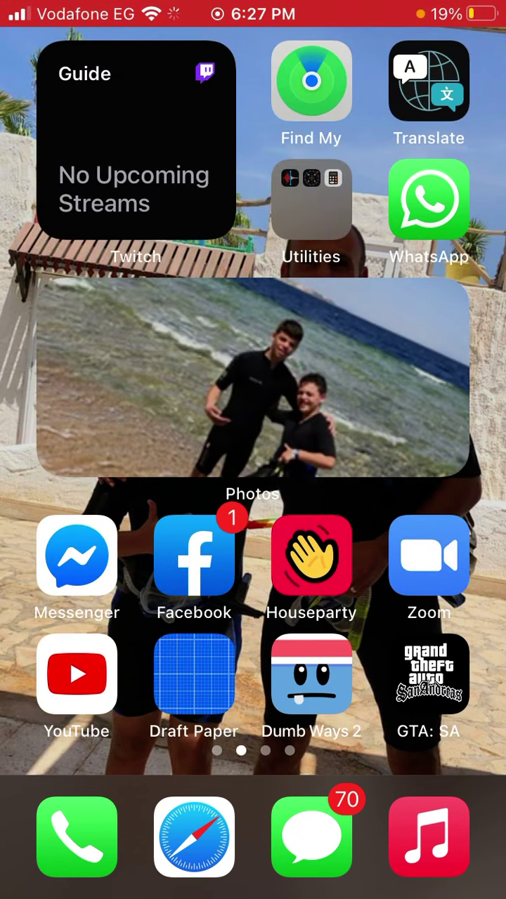
left_click_drag(421, 597, 84, 597)
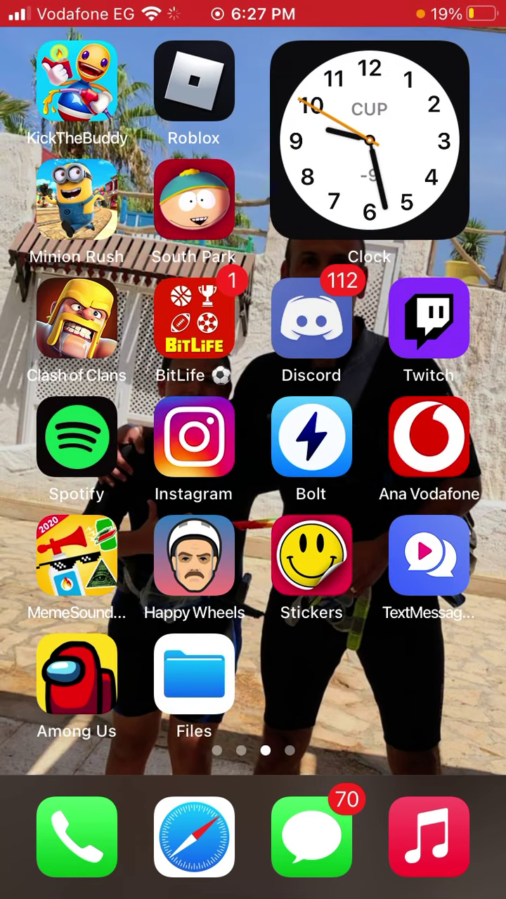
left_click_drag(422, 597, 85, 597)
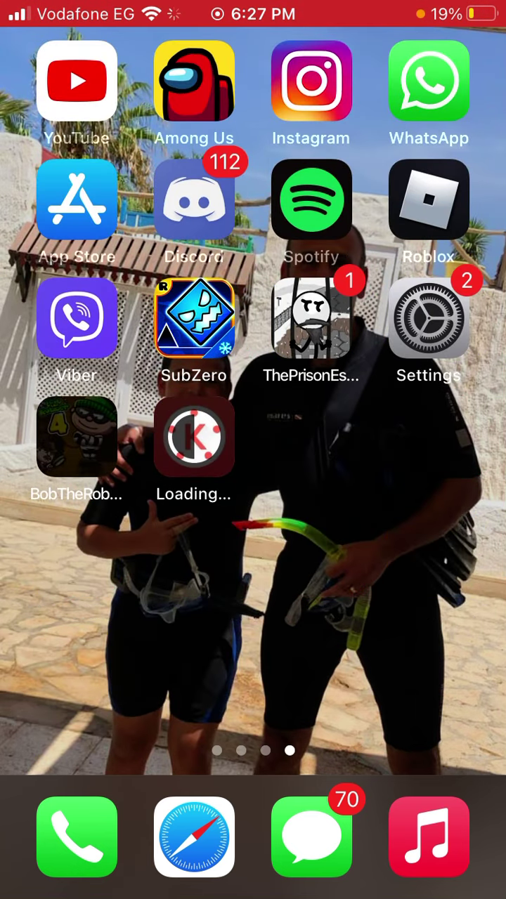